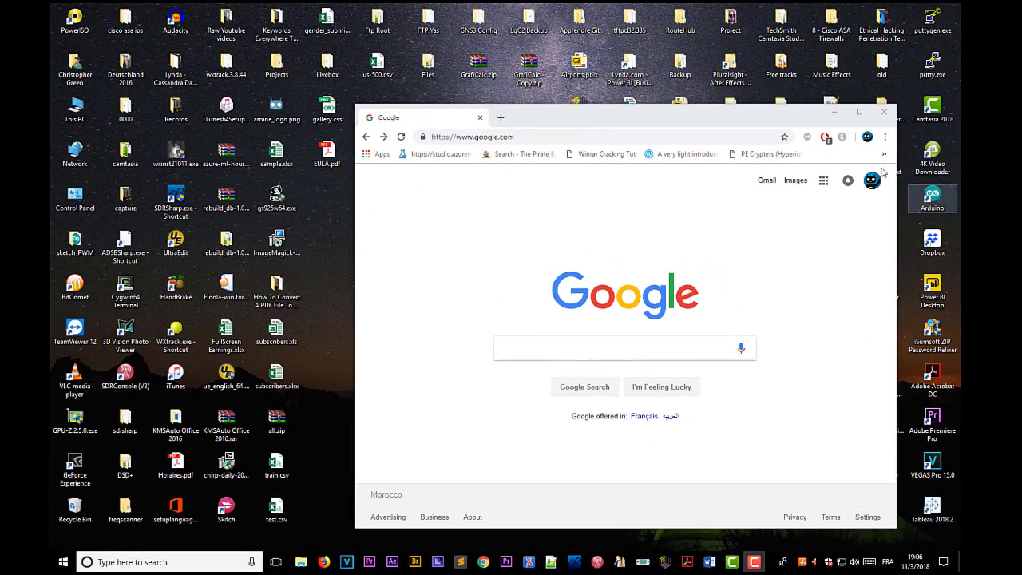
Minimize Chrome so the desktop with EULA.pdf is visible
click(833, 111)
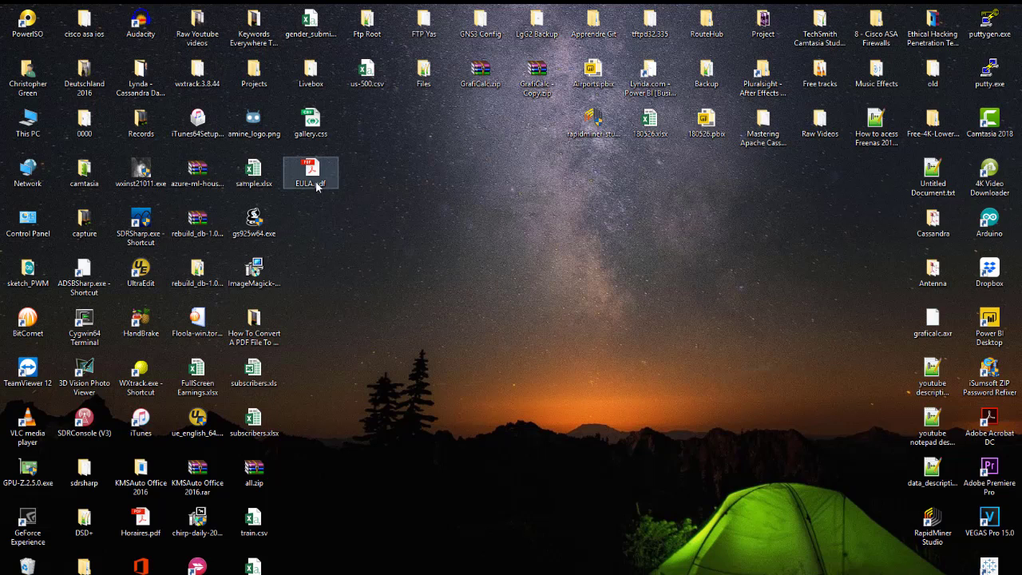
Open EULA.pdf in Acrobat and scroll through its three license pages
double_click(315, 182)
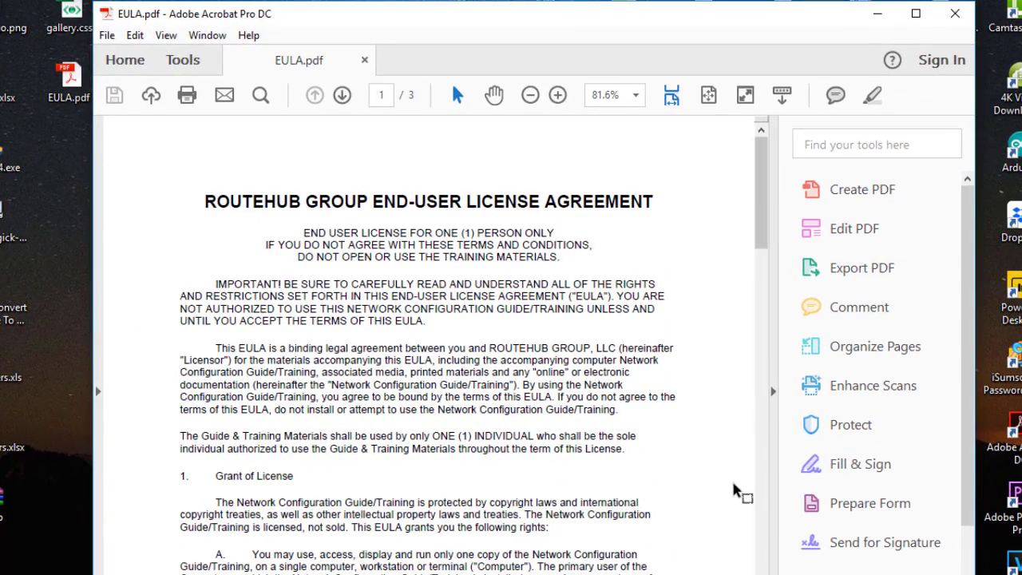
scroll(768, 230, down, 1)
drag(768, 230, 743, 168)
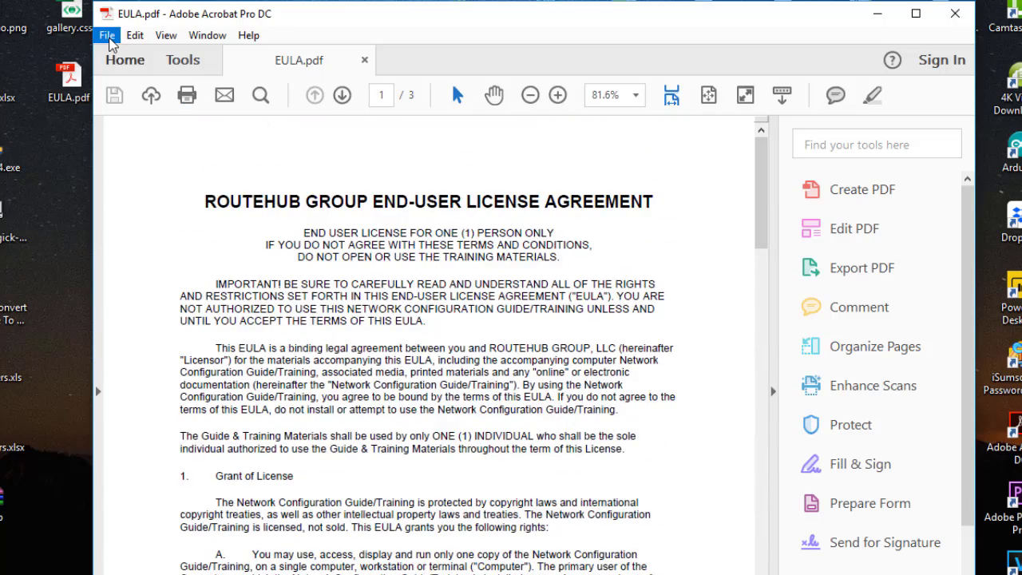
Export the PDF as a Word Document named EULA.docx on the Desktop
click(108, 35)
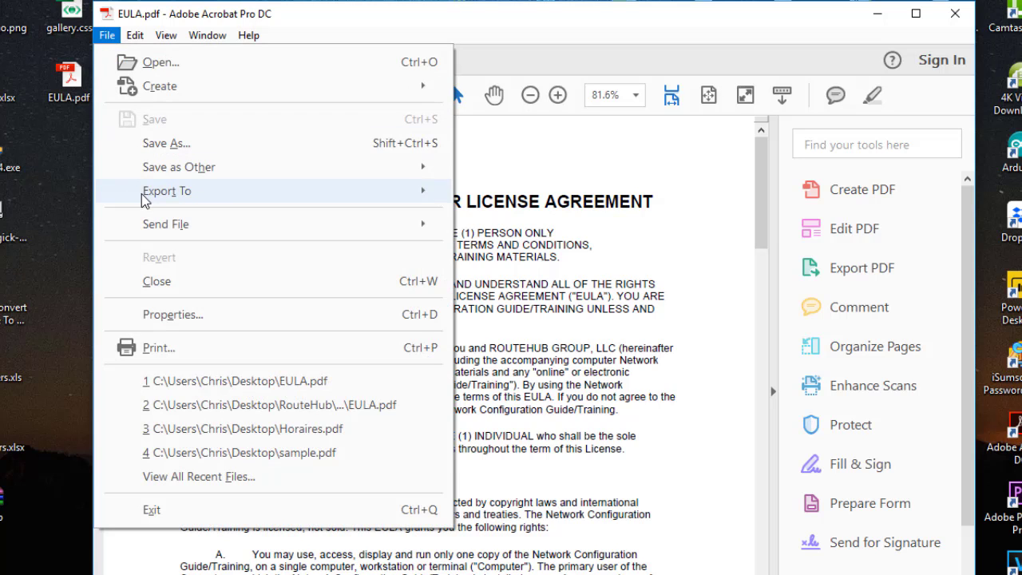
mouse_move(146, 198)
mouse_move(547, 203)
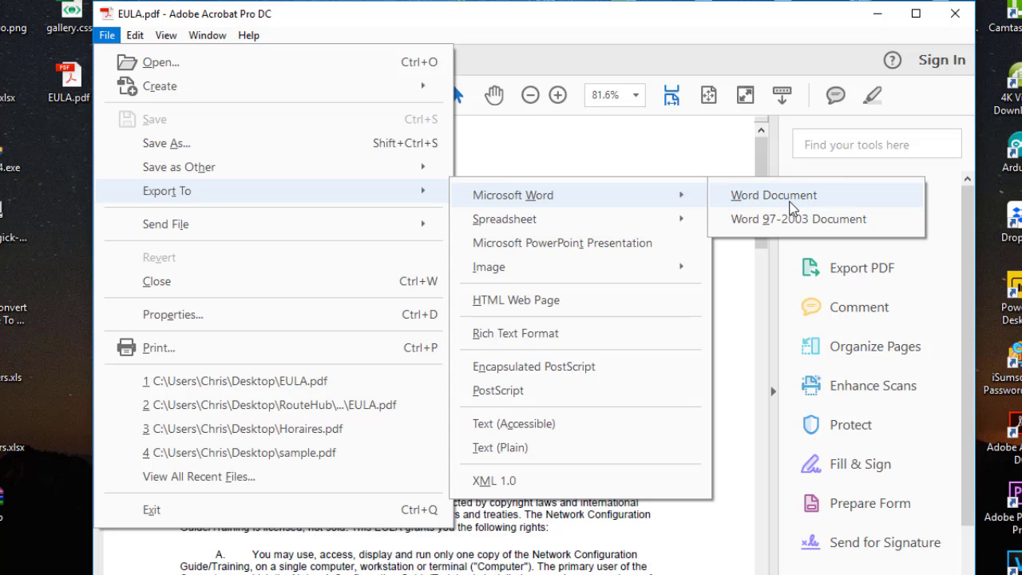
click(790, 207)
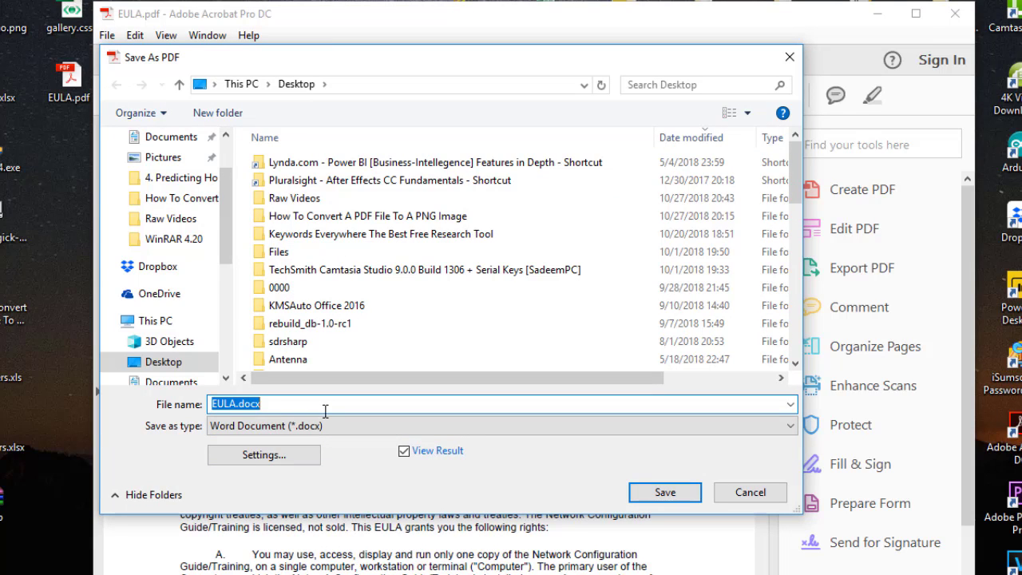
click(667, 492)
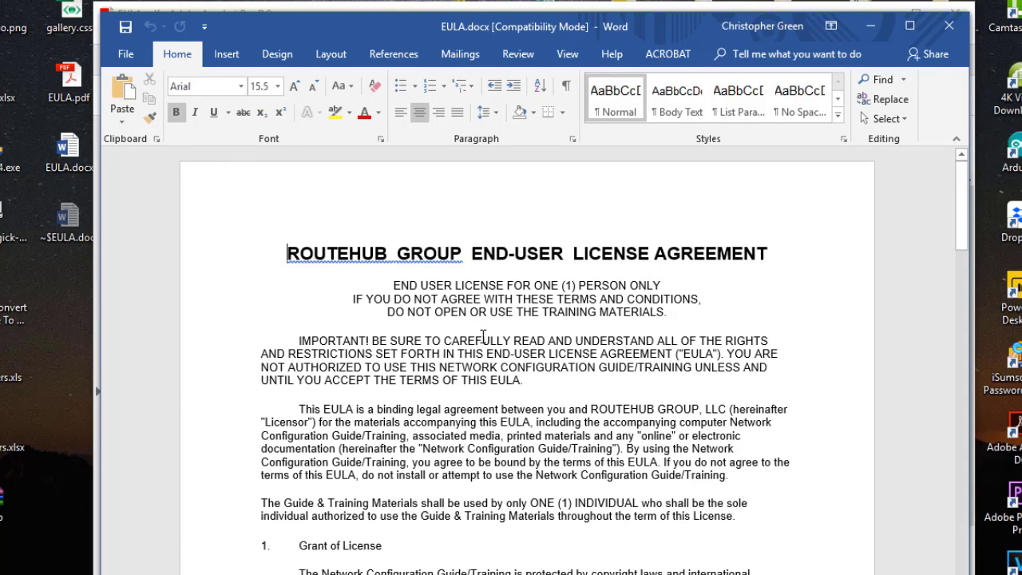
Scroll through the converted EULA.docx in Word, then close the document
scroll(483, 336, down, 20)
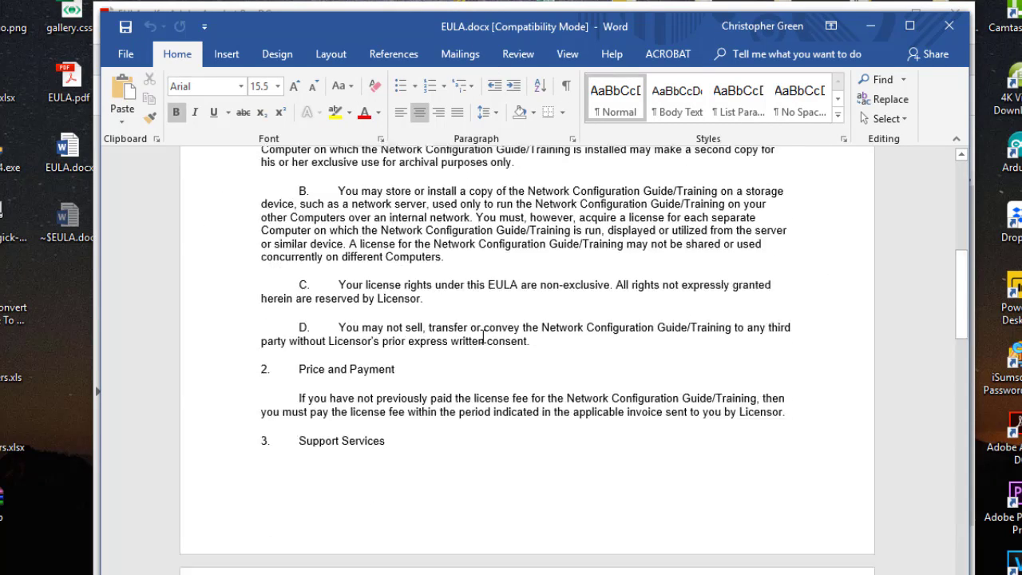
scroll(483, 336, down, 20)
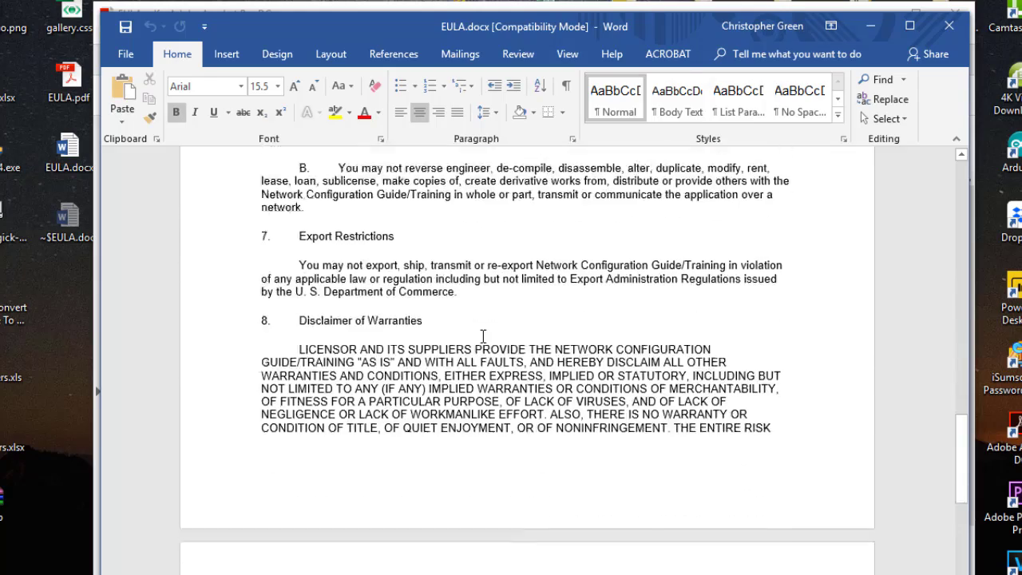
scroll(483, 336, down, 7)
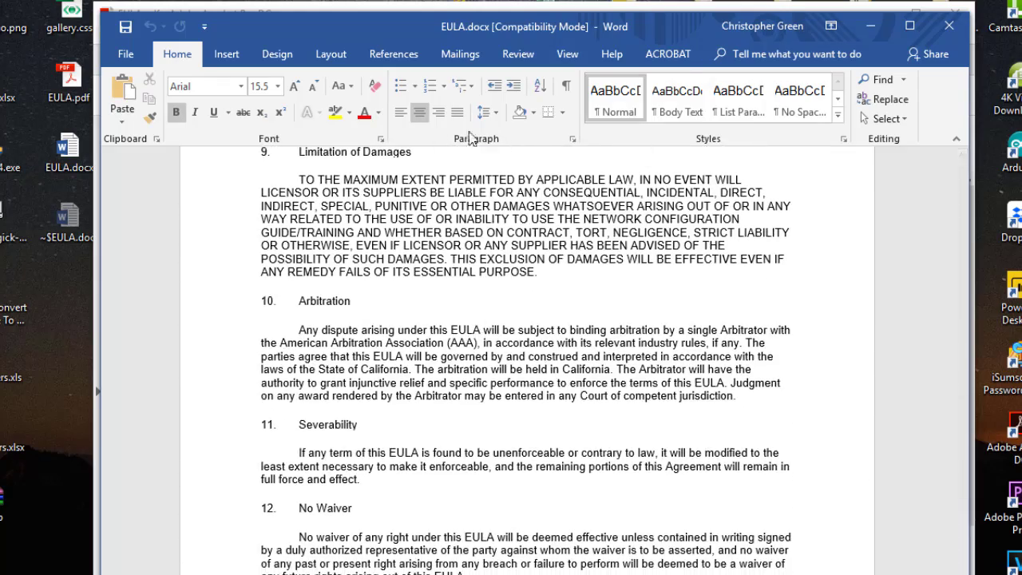
click(125, 54)
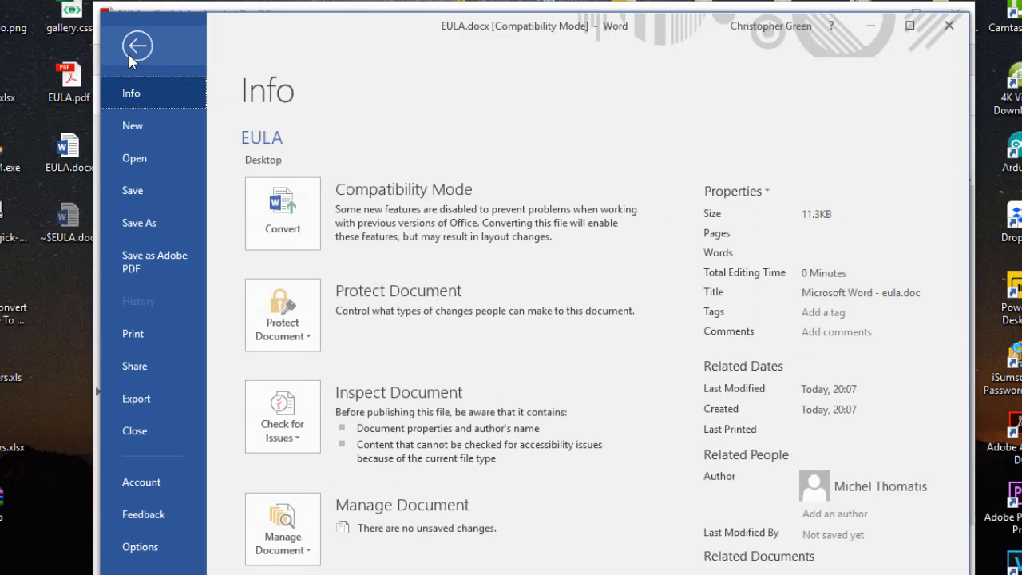
click(156, 429)
Close Word, then view Acrobat's About window (version 2015.023.20070) and dismiss it
click(870, 26)
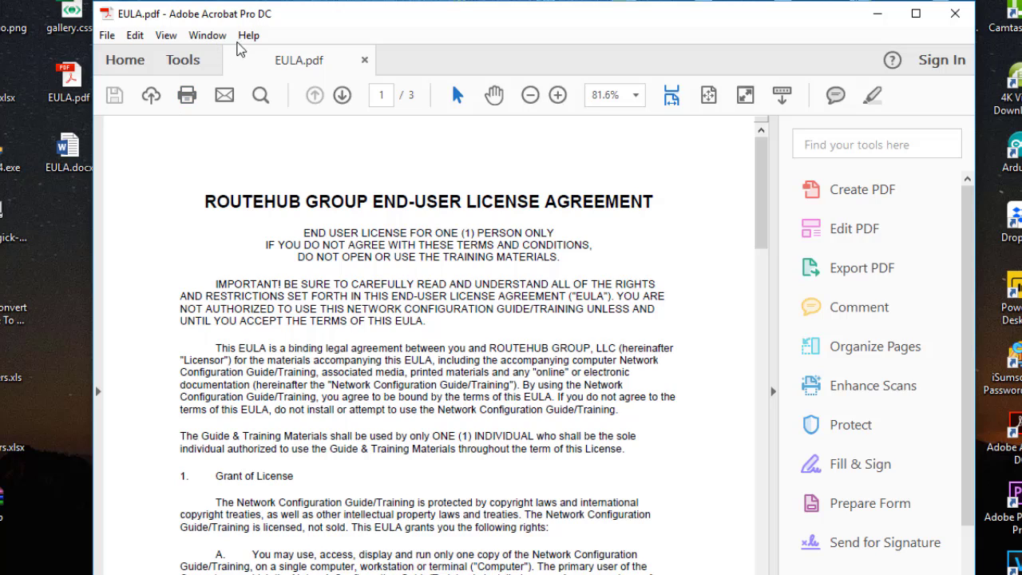
click(246, 35)
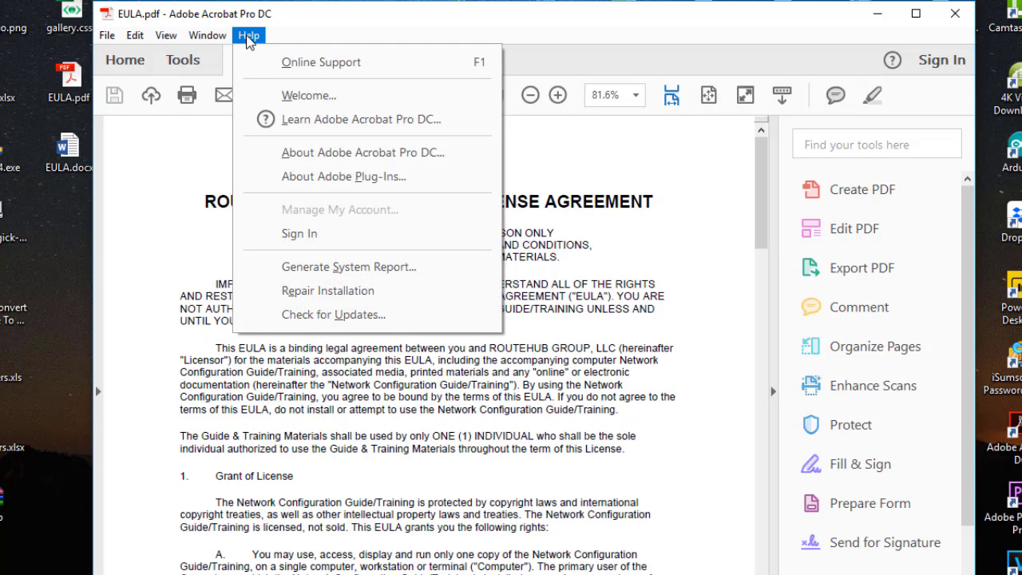
click(284, 154)
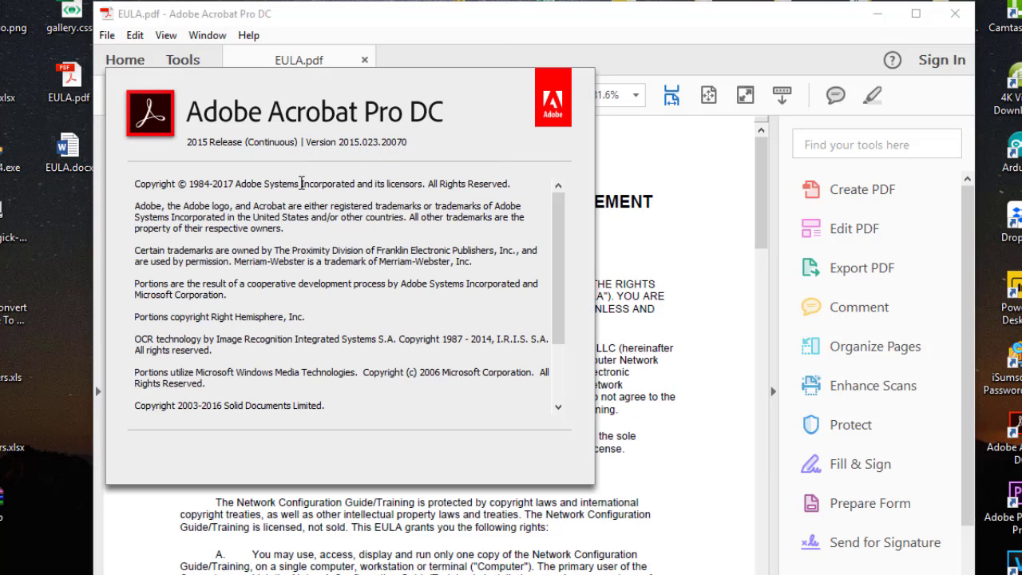
click(485, 221)
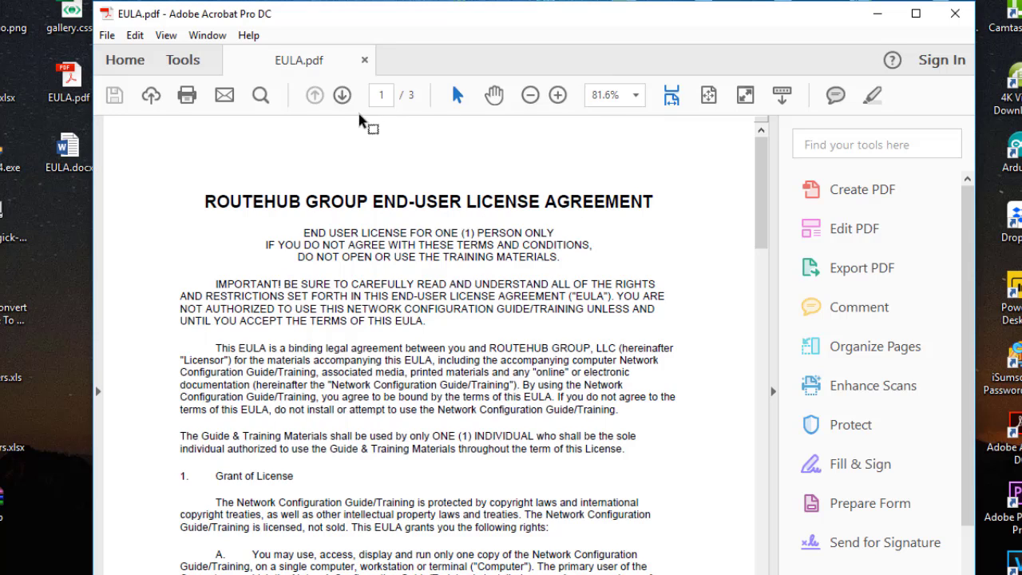
Close EULA.pdf, minimize Acrobat, and delete EULA.docx from the desktop to the Recycle Bin
click(364, 60)
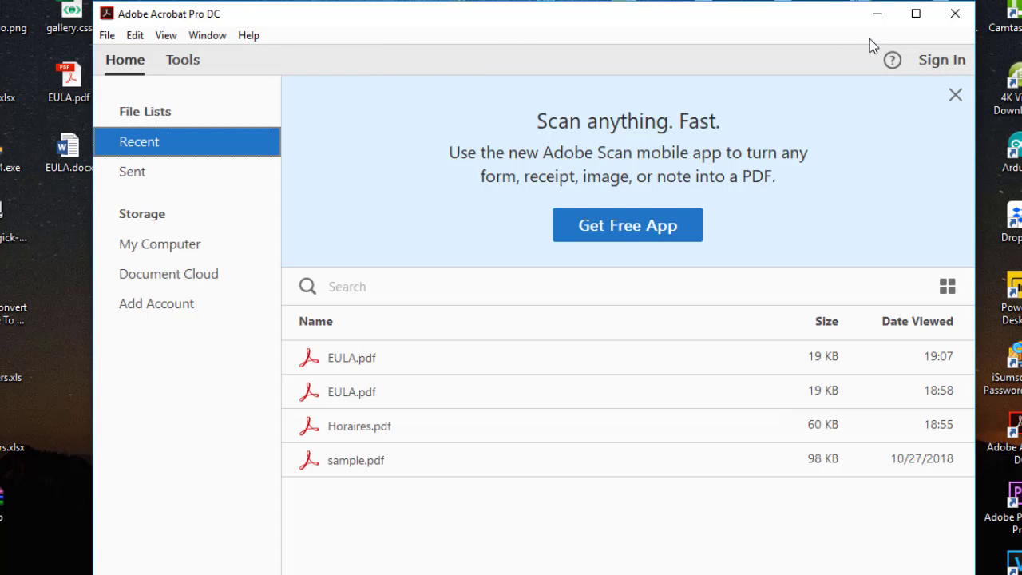
click(877, 13)
drag(118, 124, 56, 191)
right_click(88, 151)
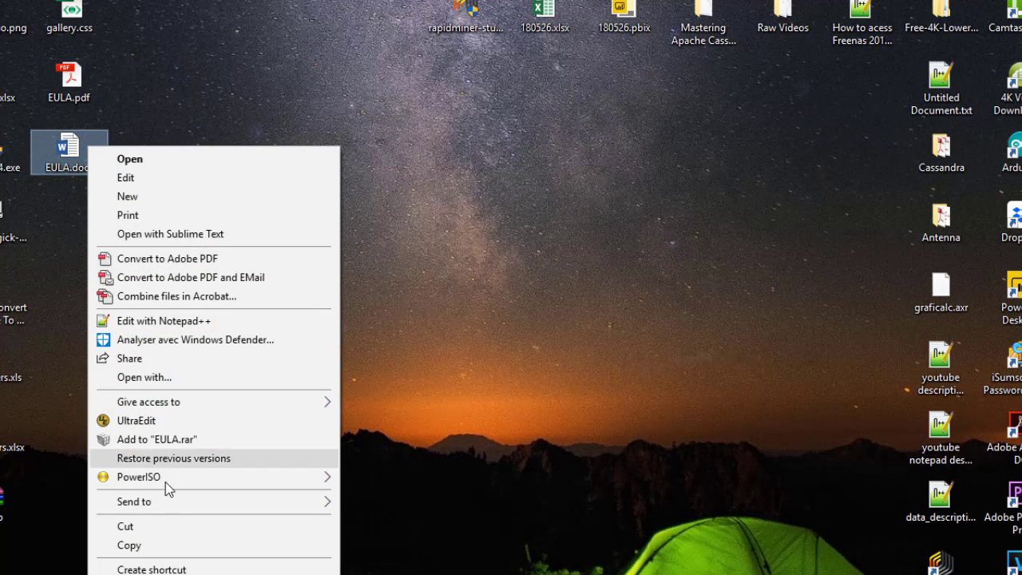
click(131, 574)
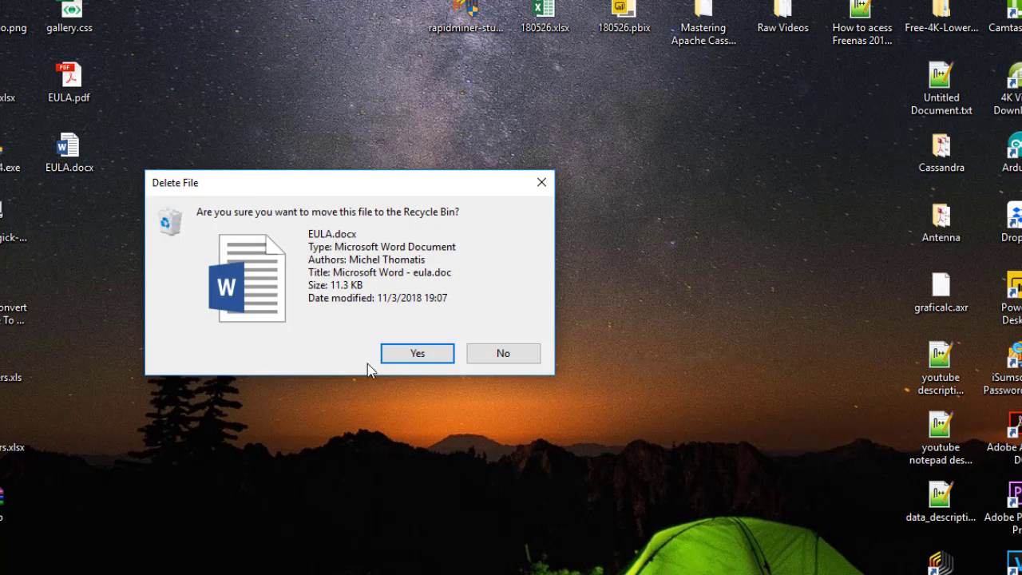
click(411, 352)
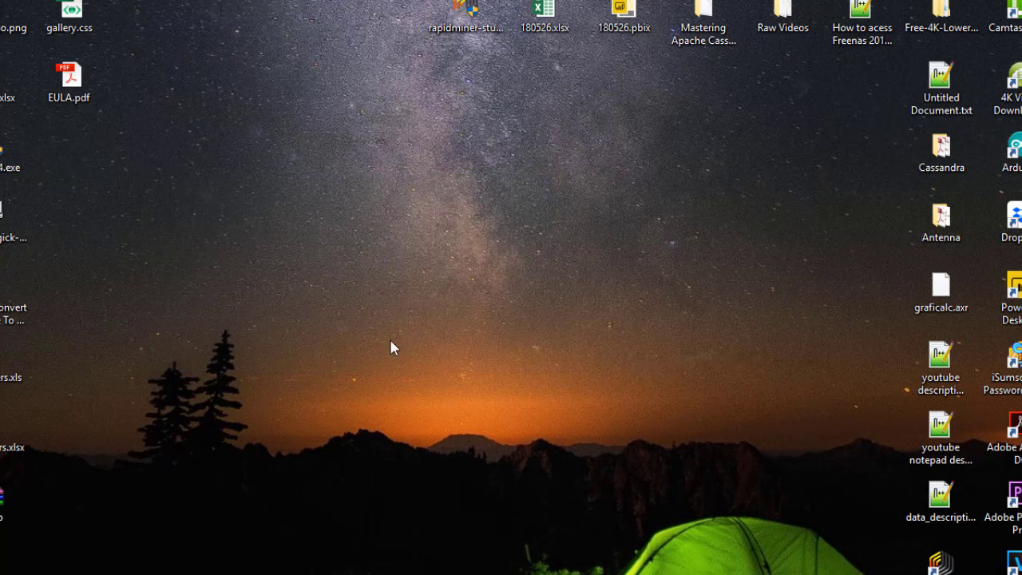
Open EULA.pdf with Microsoft Word from the desktop
right_click(75, 86)
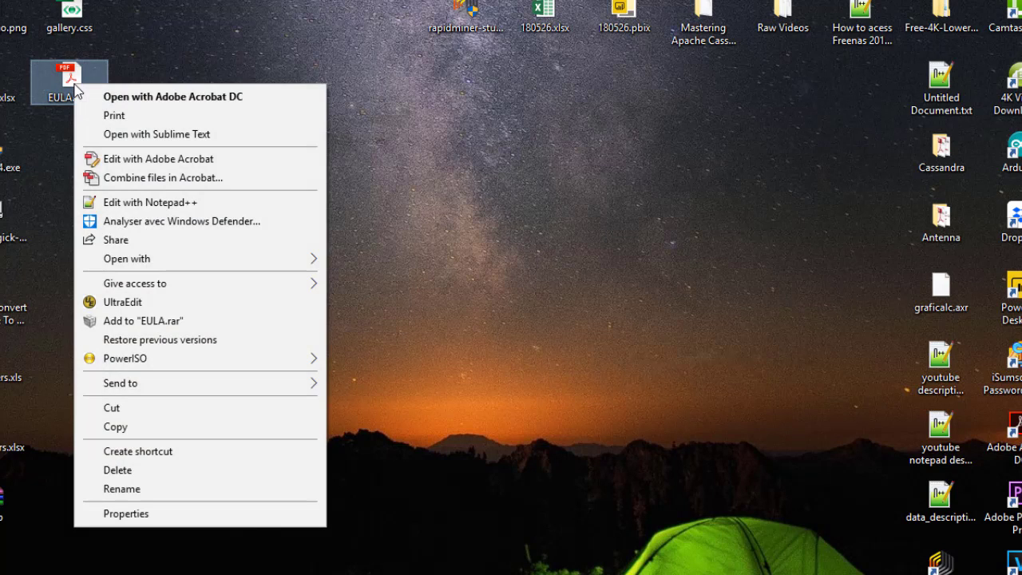
mouse_move(127, 264)
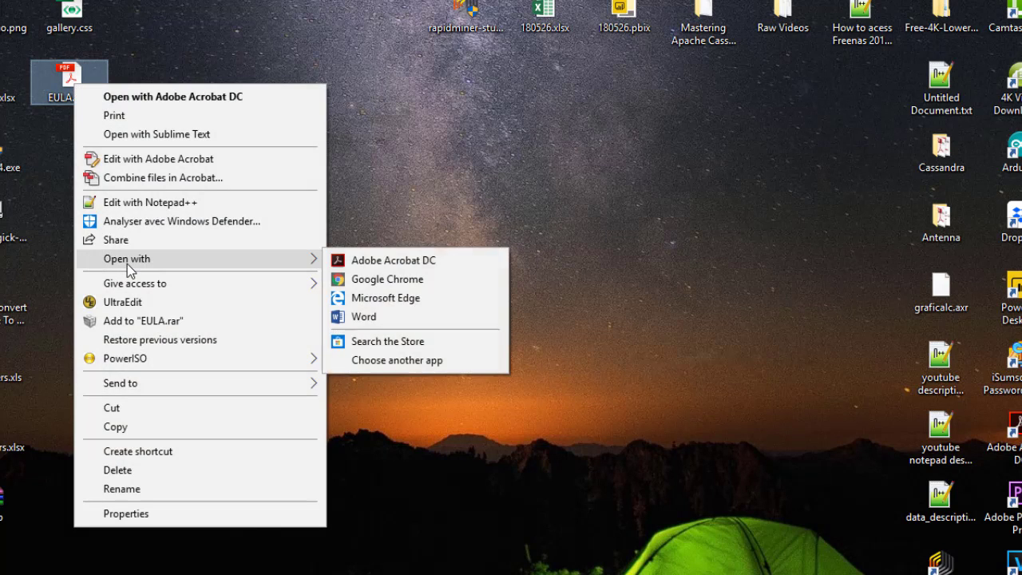
click(397, 316)
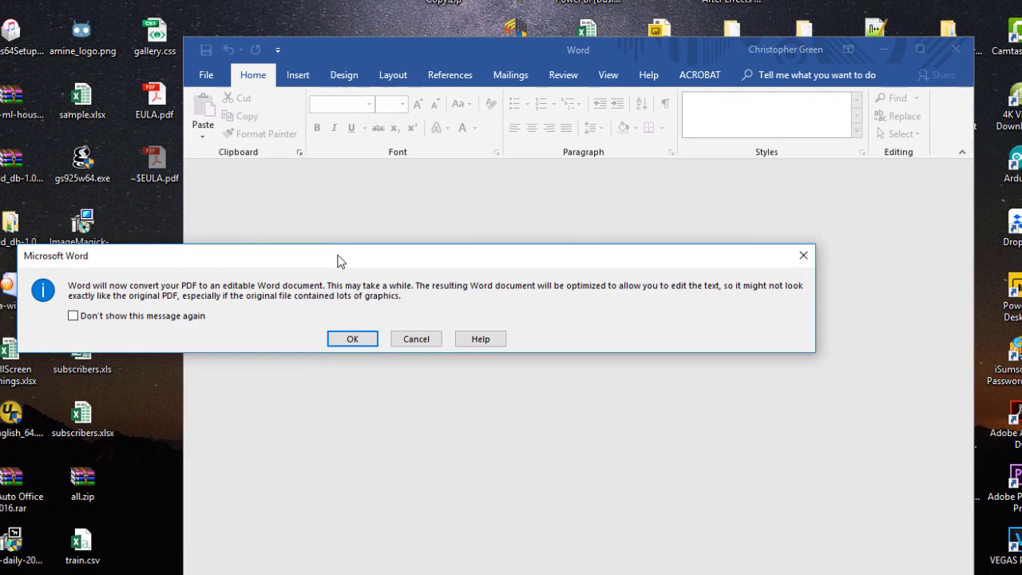
drag(337, 261, 417, 263)
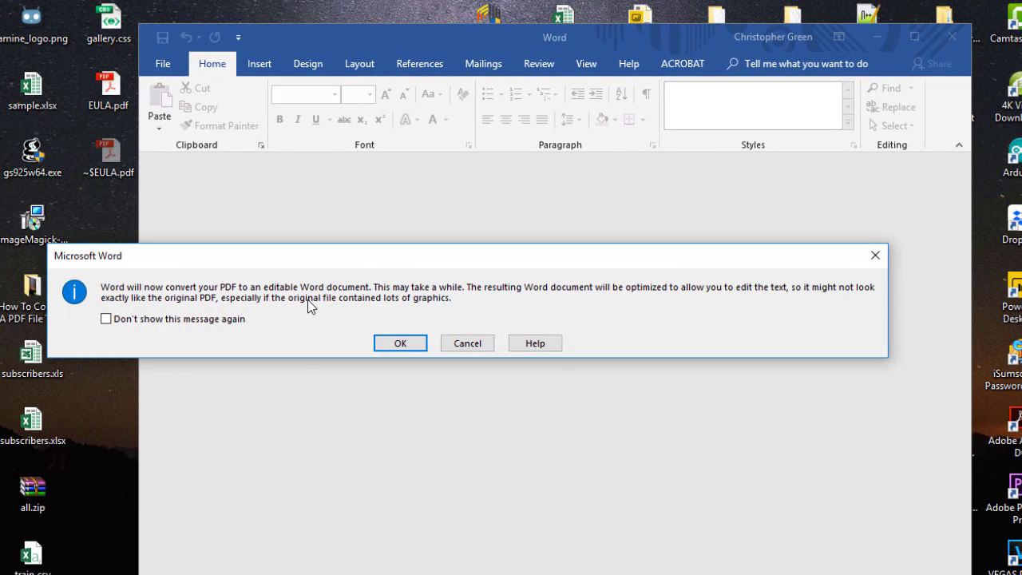
click(396, 350)
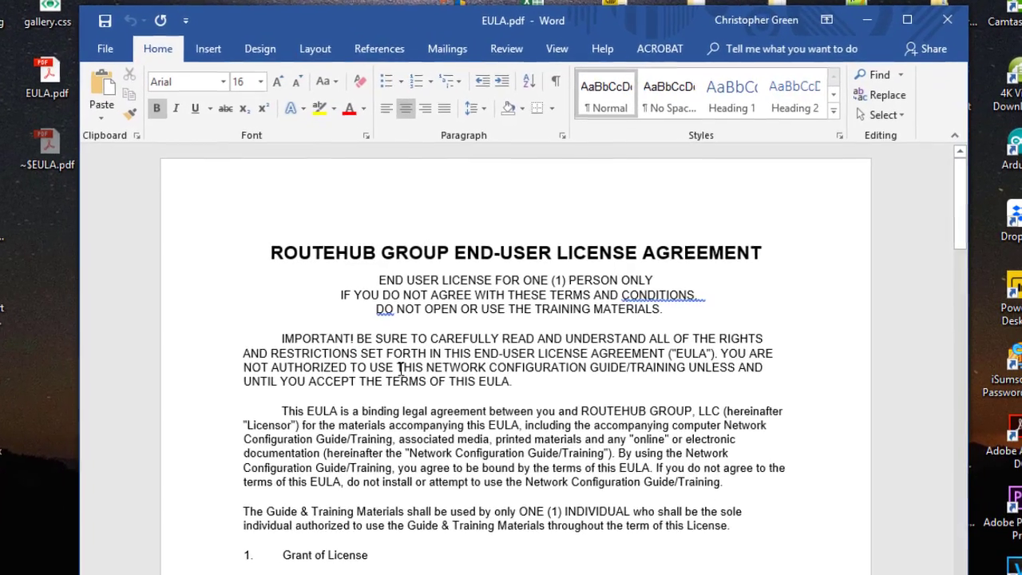
scroll(401, 355, down, 9)
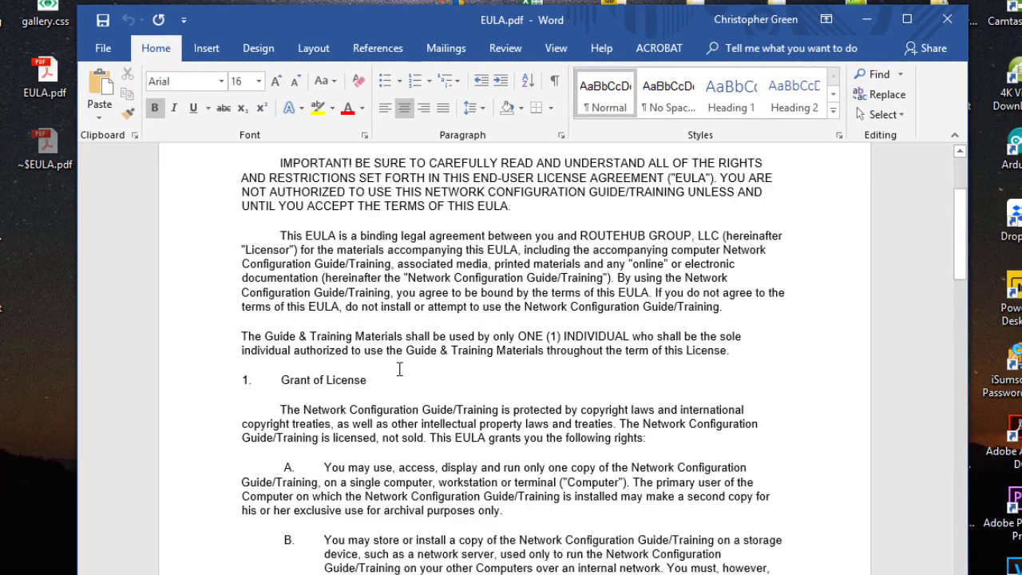
scroll(399, 369, down, 15)
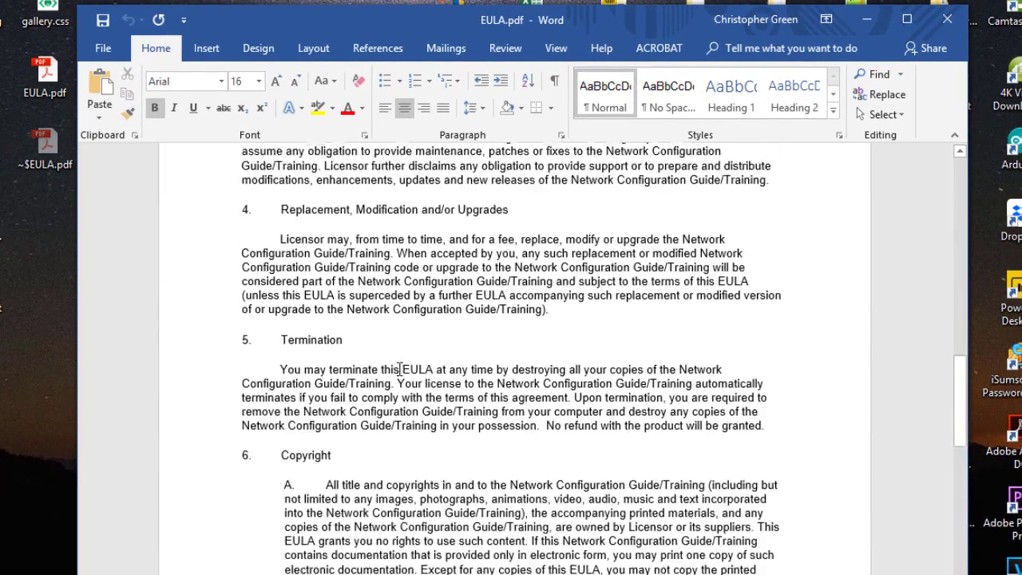
scroll(399, 369, up, 15)
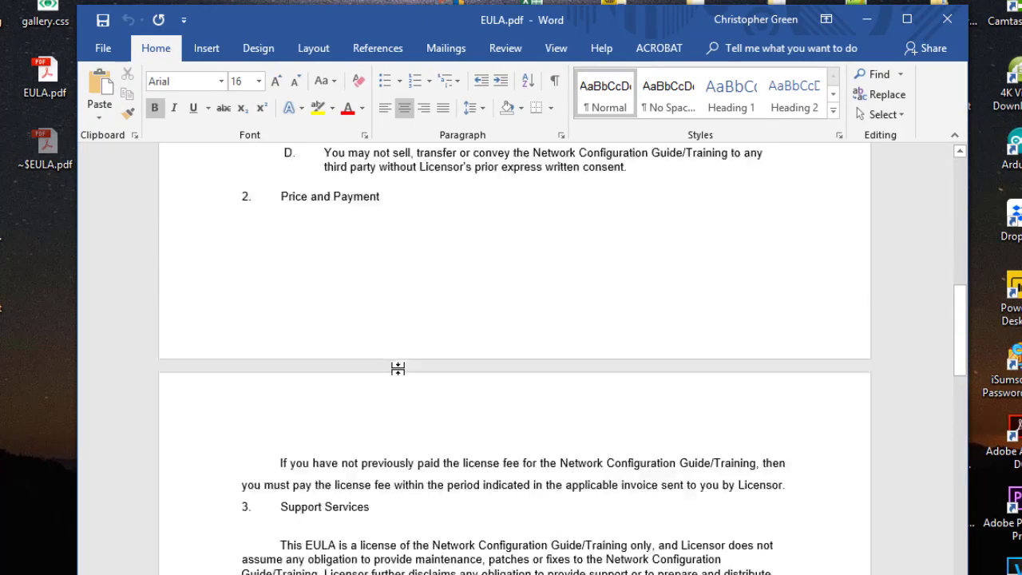
Save the converted document as EULA.docx (Word Document) in the Desktop folder
click(103, 48)
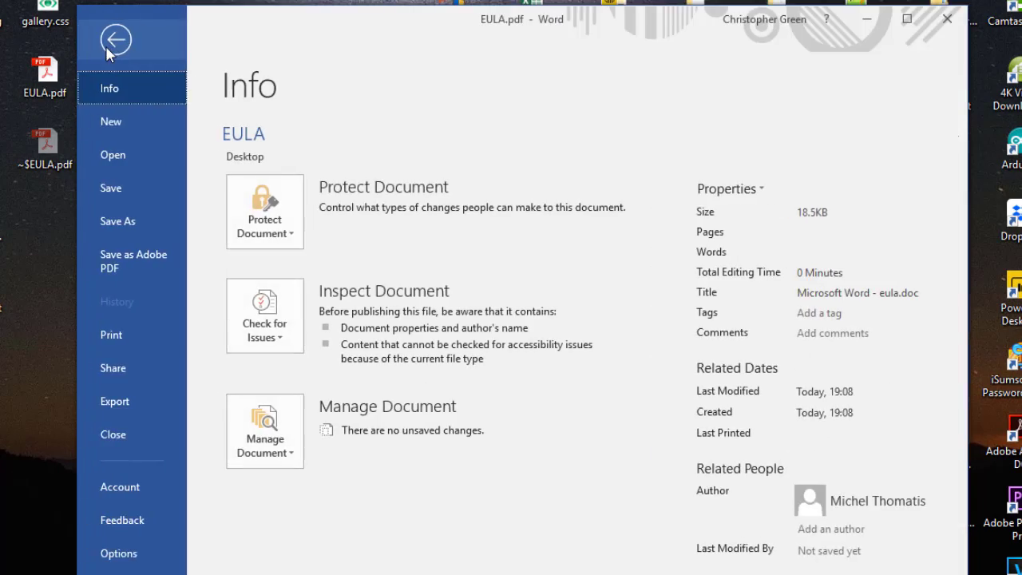
click(118, 224)
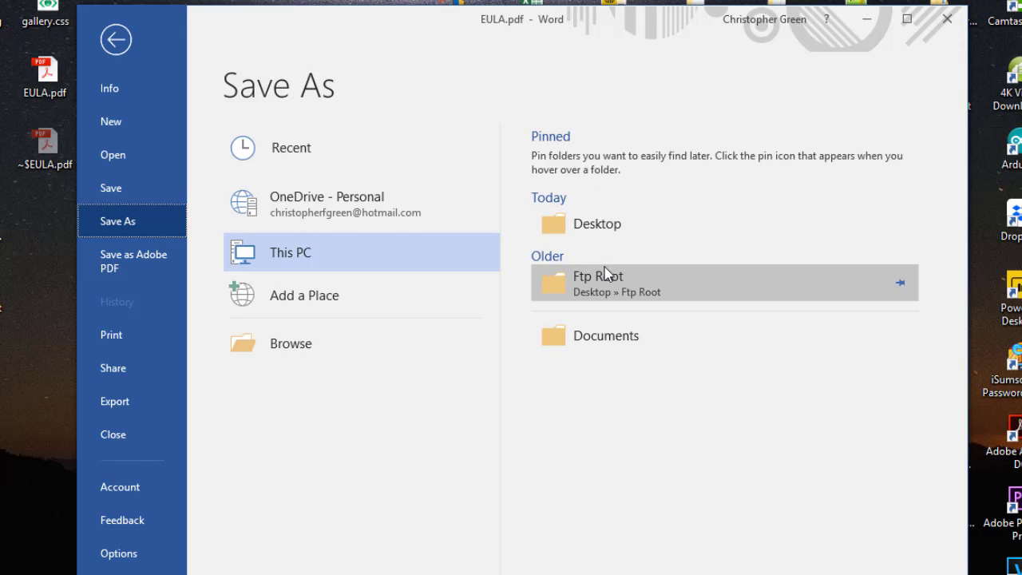
click(616, 227)
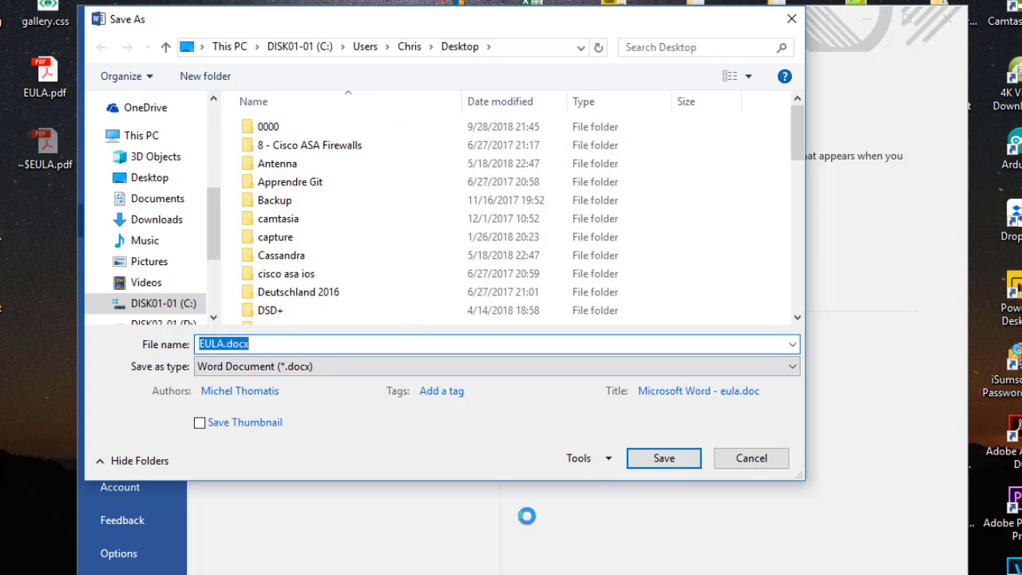
click(662, 459)
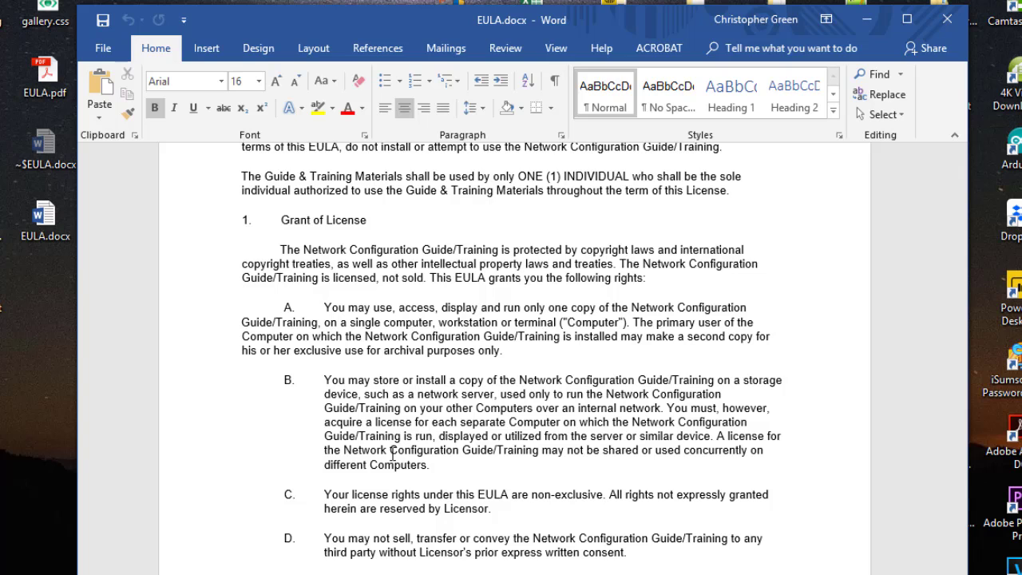
Return to the top of EULA.docx, minimize and restore Word, then close it
key(ctrl+Home)
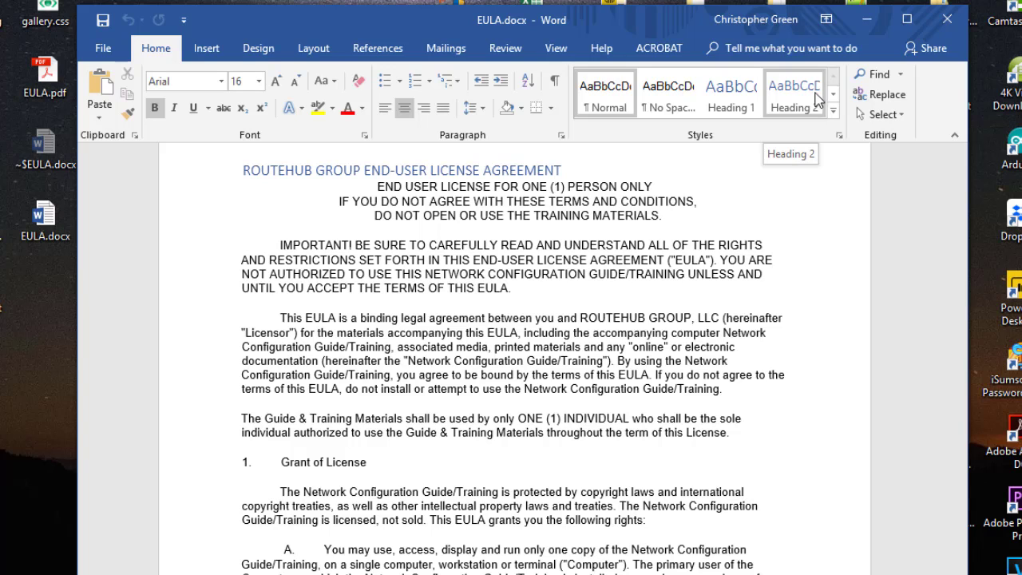
scroll(559, 335, down, 5)
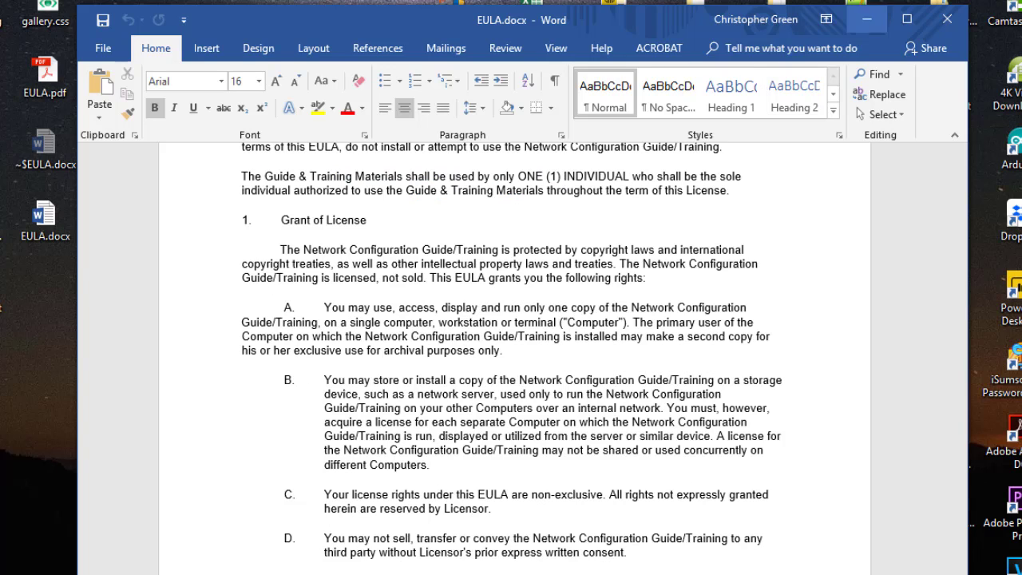
click(868, 17)
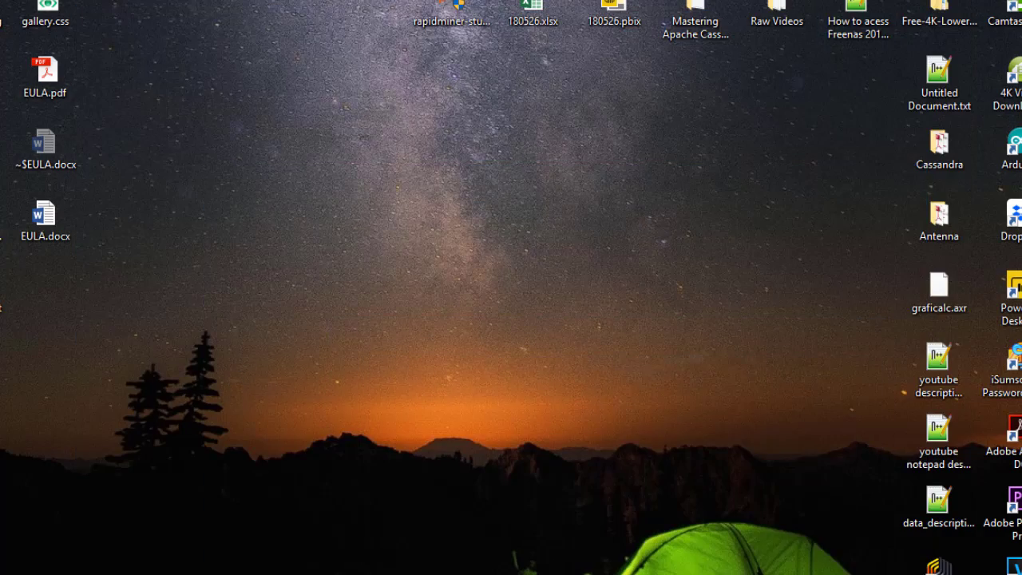
key(alt+Tab)
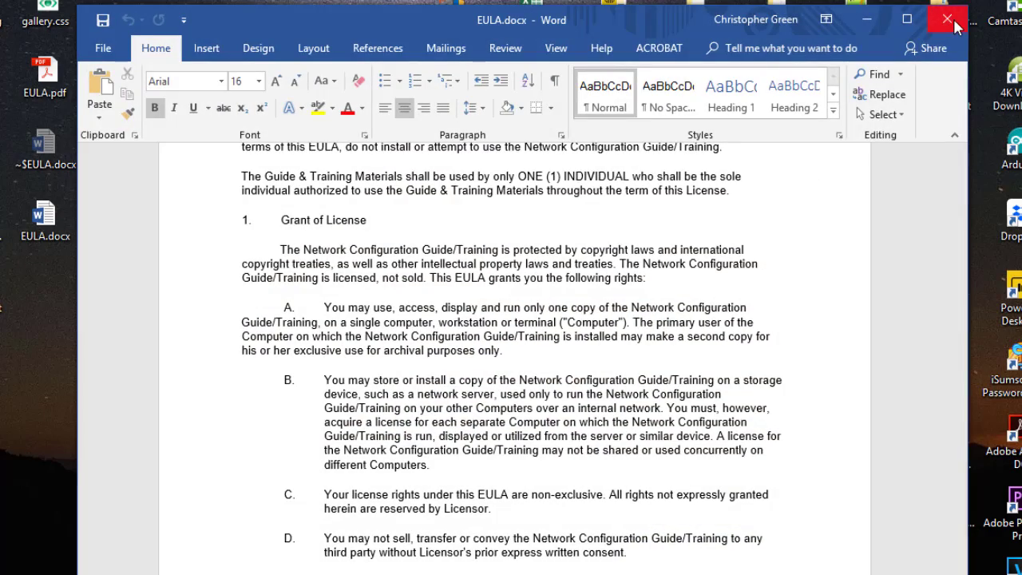
click(948, 20)
Delete EULA.docx from the desktop and switch back to the Google homepage in Chrome
drag(106, 158, 48, 294)
key(Delete)
key(Return)
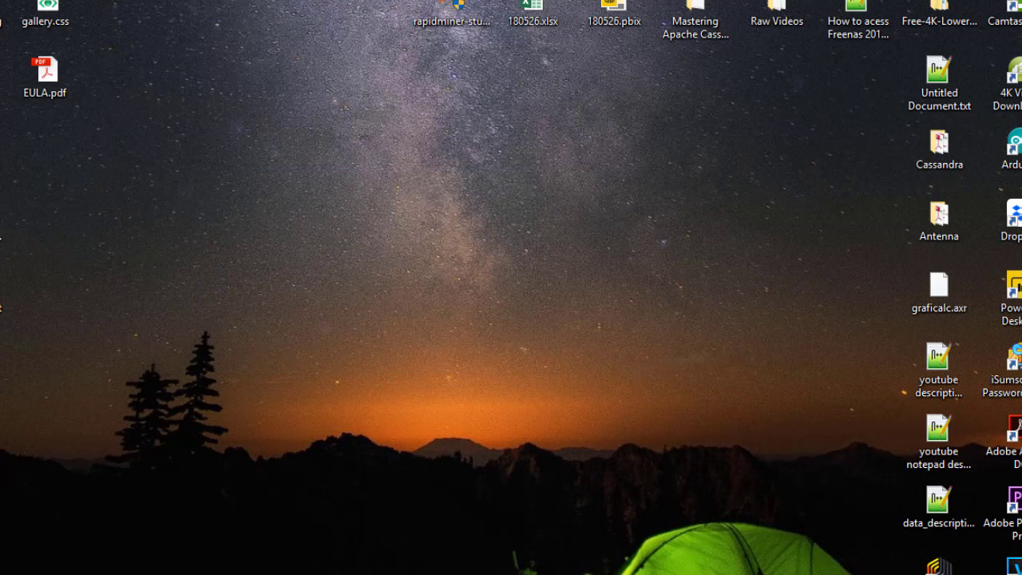
key(alt+Tab)
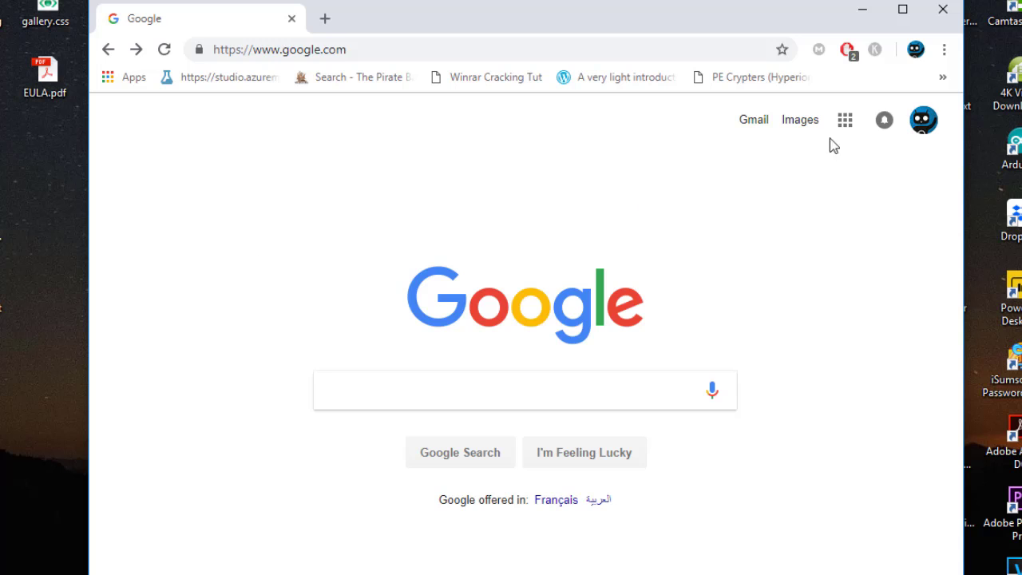
Go to Google Drive from the apps grid and open the PDF folder in My Drive
click(846, 125)
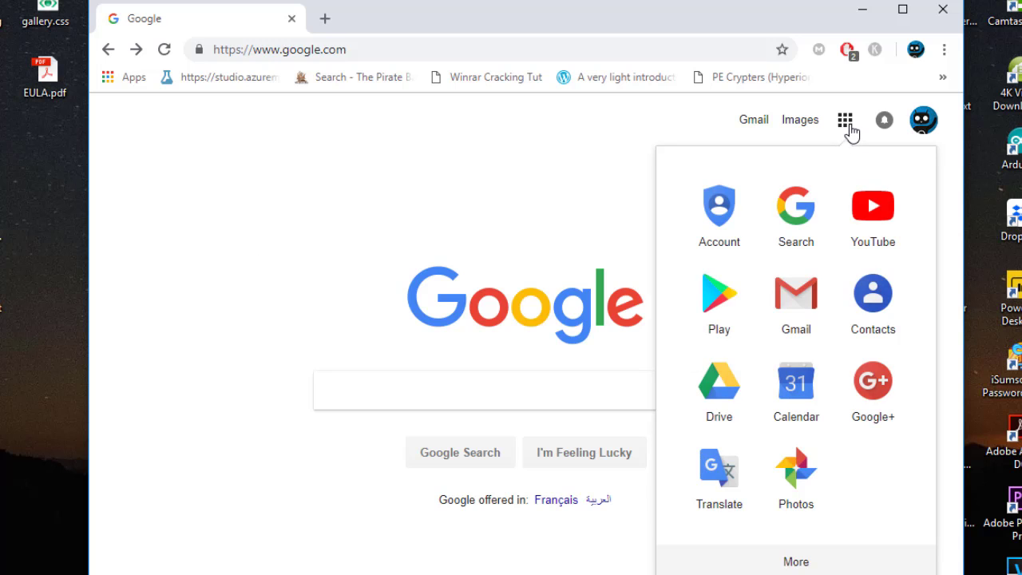
click(722, 389)
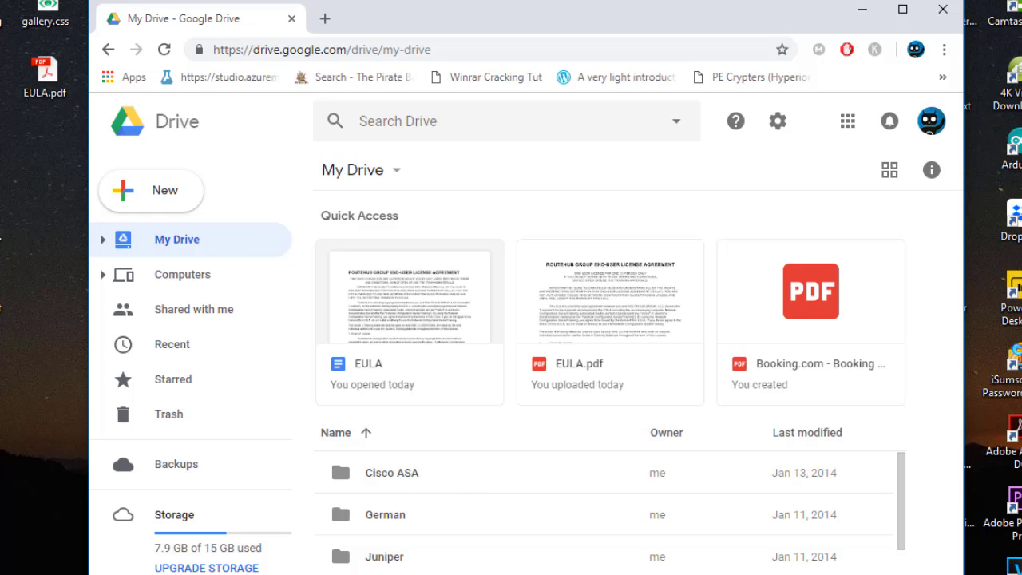
double_click(388, 413)
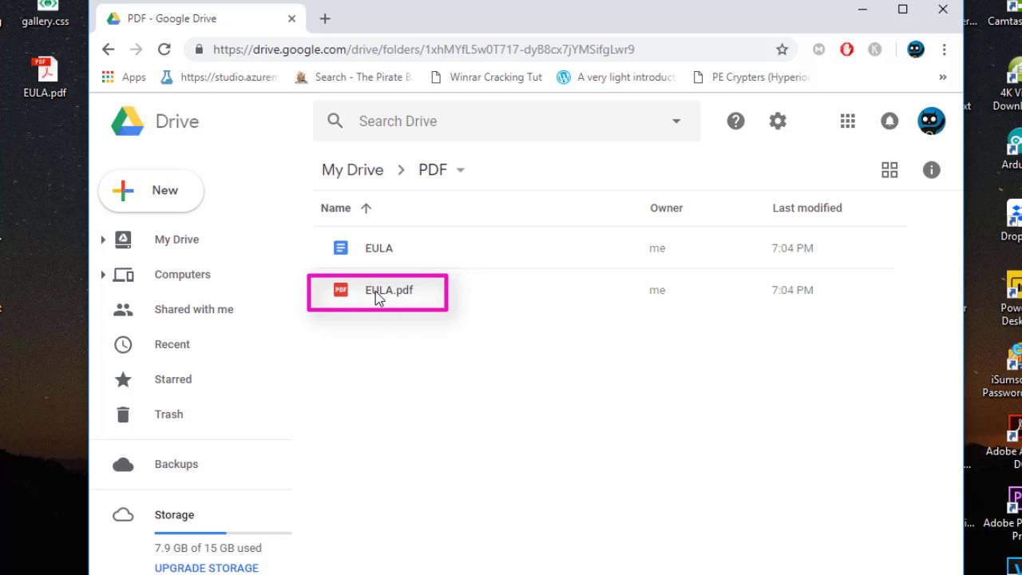
Open EULA.pdf with Google Docs from its context menu
right_click(377, 295)
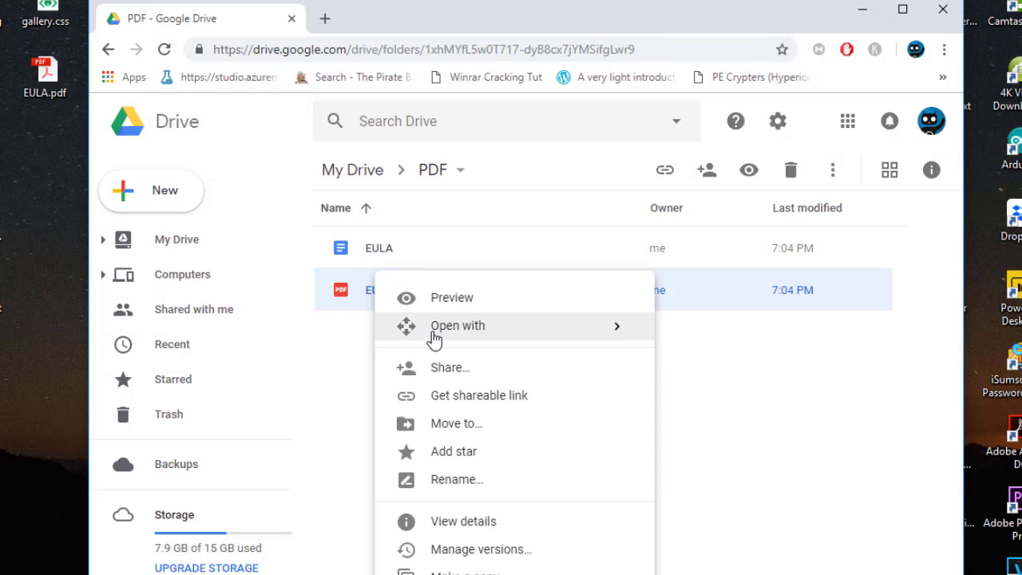
mouse_move(435, 337)
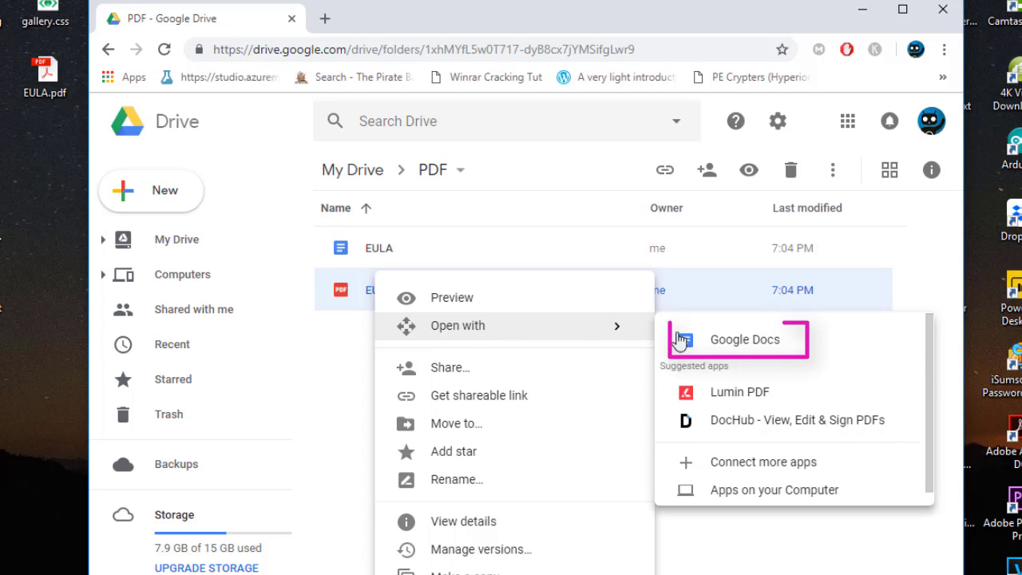
click(765, 345)
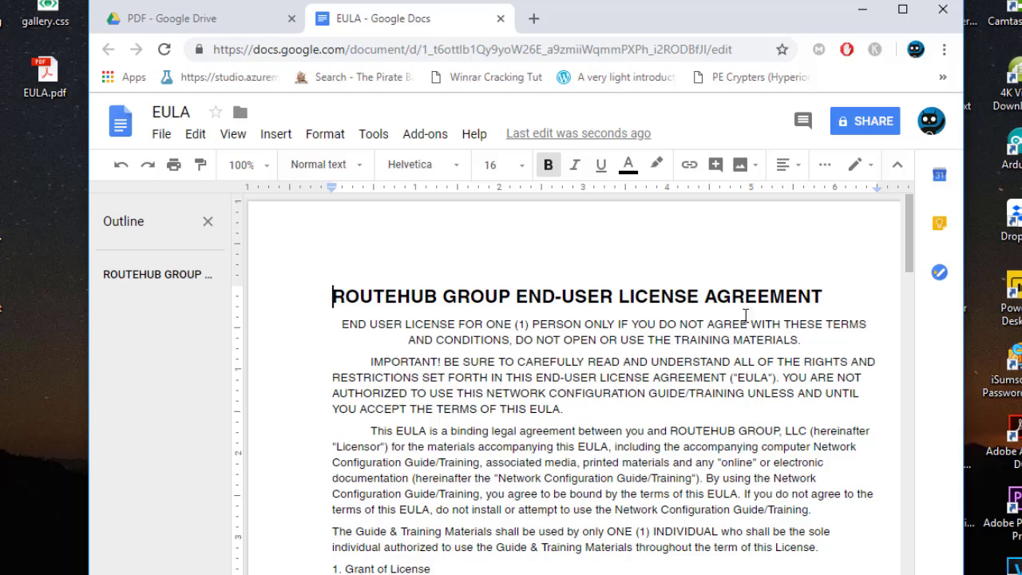
Show the EULA document's download formats, including Microsoft Word (.docx), PDF and Plain Text
drag(911, 244, 910, 279)
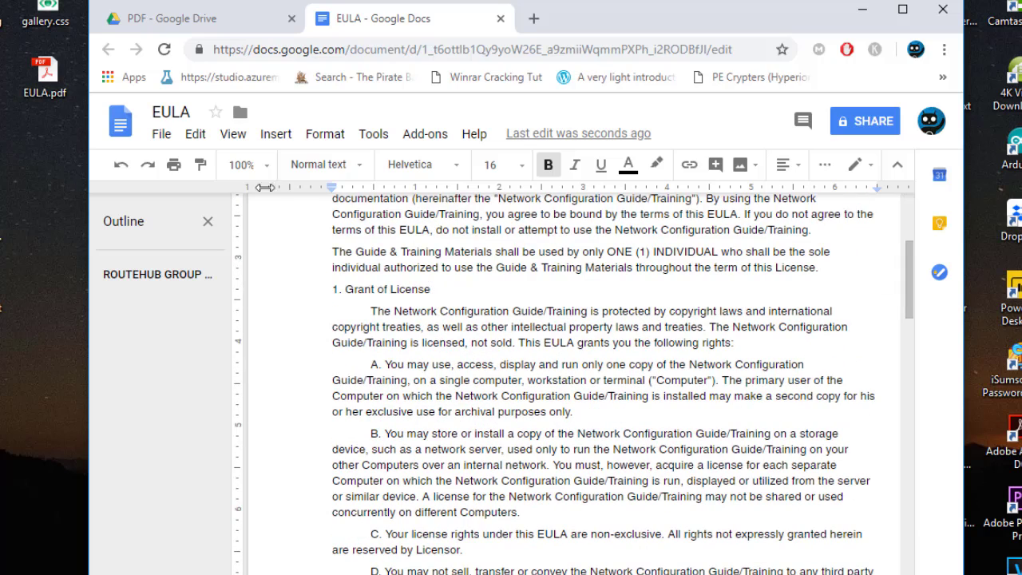
click(162, 135)
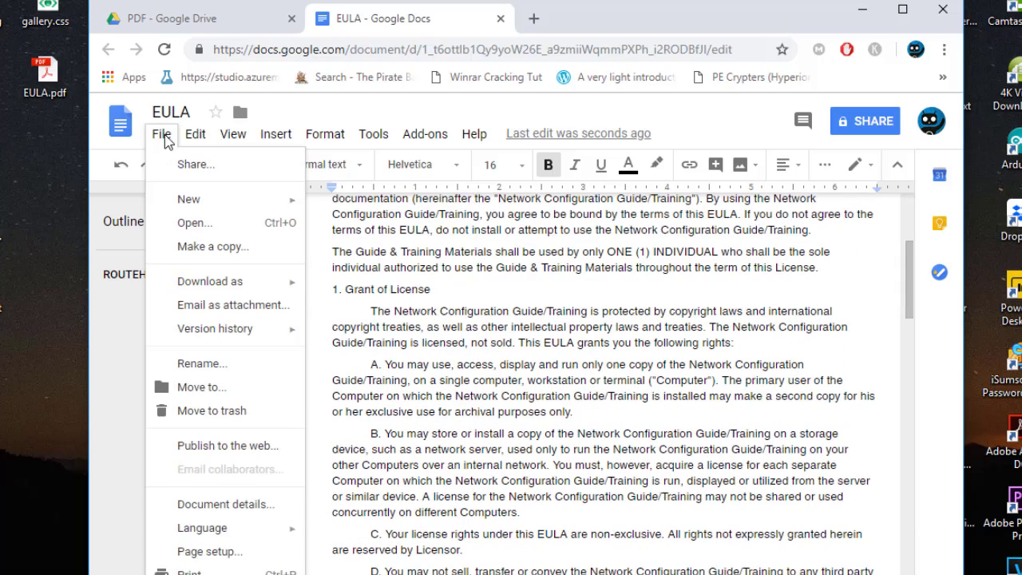
mouse_move(226, 289)
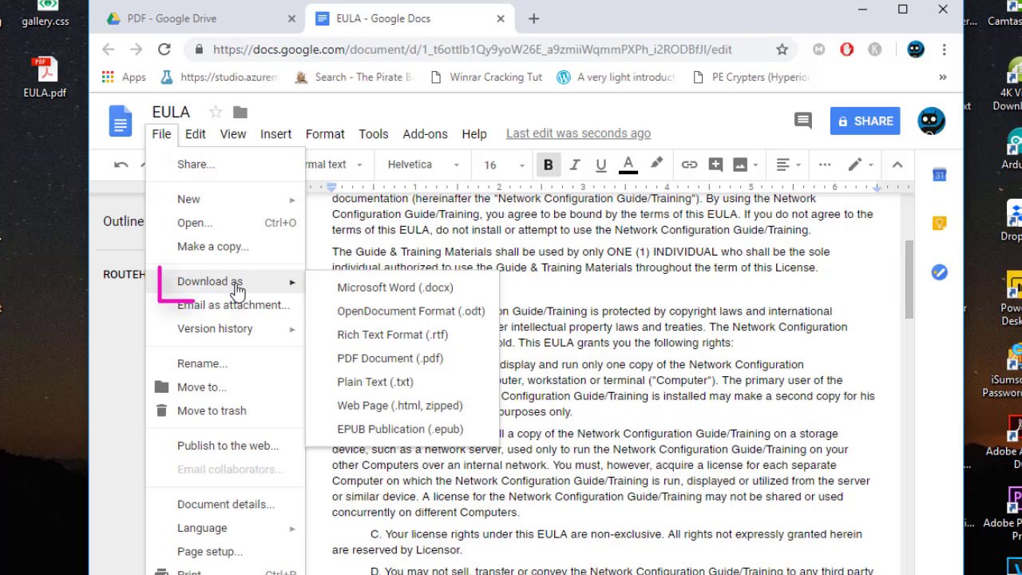
Download the document as Microsoft Word and save EULA.docx to the Desktop
click(452, 289)
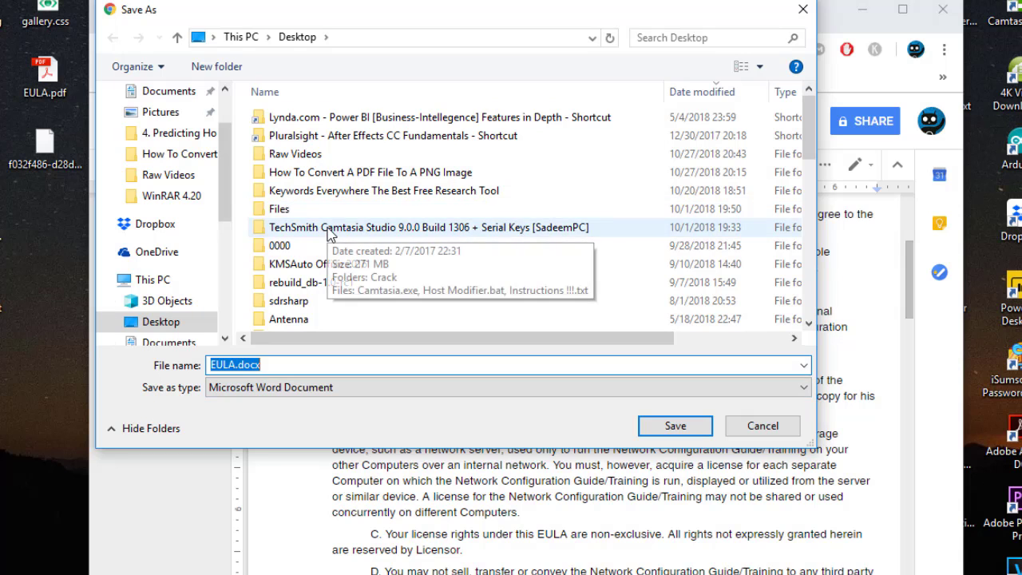
click(676, 425)
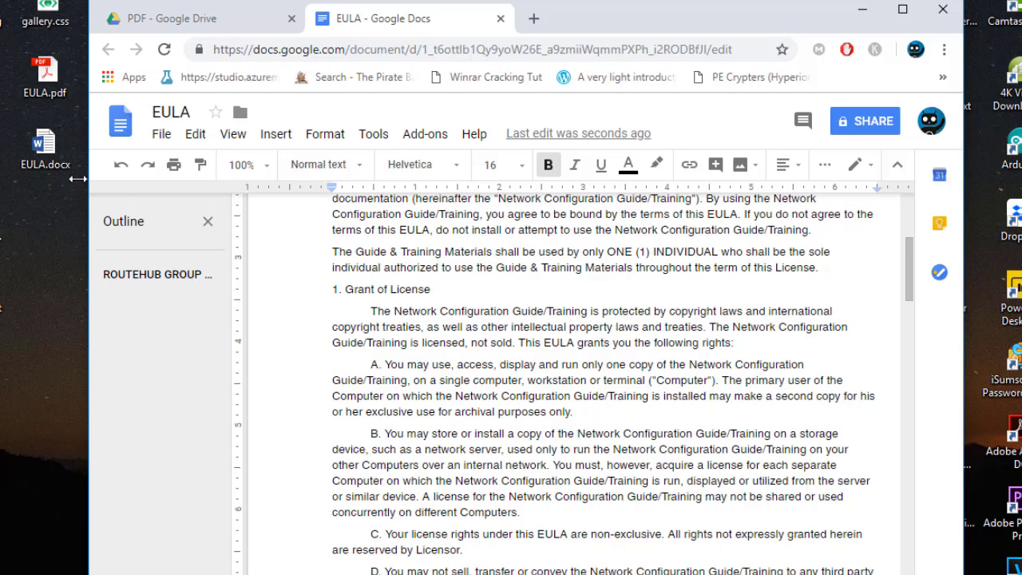
Minimize Chrome and open the downloaded EULA.docx from the Desktop in Word
click(862, 10)
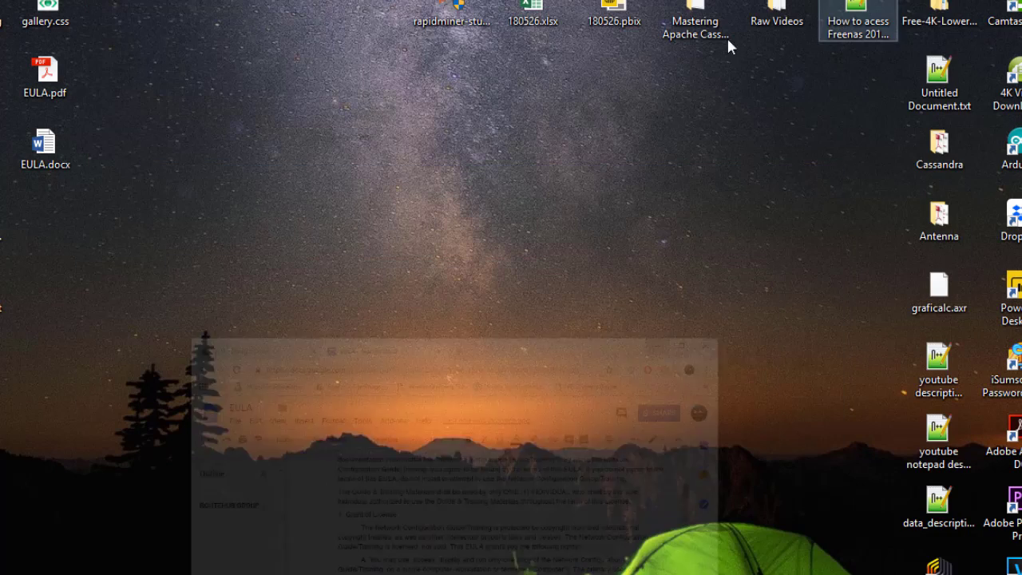
double_click(59, 157)
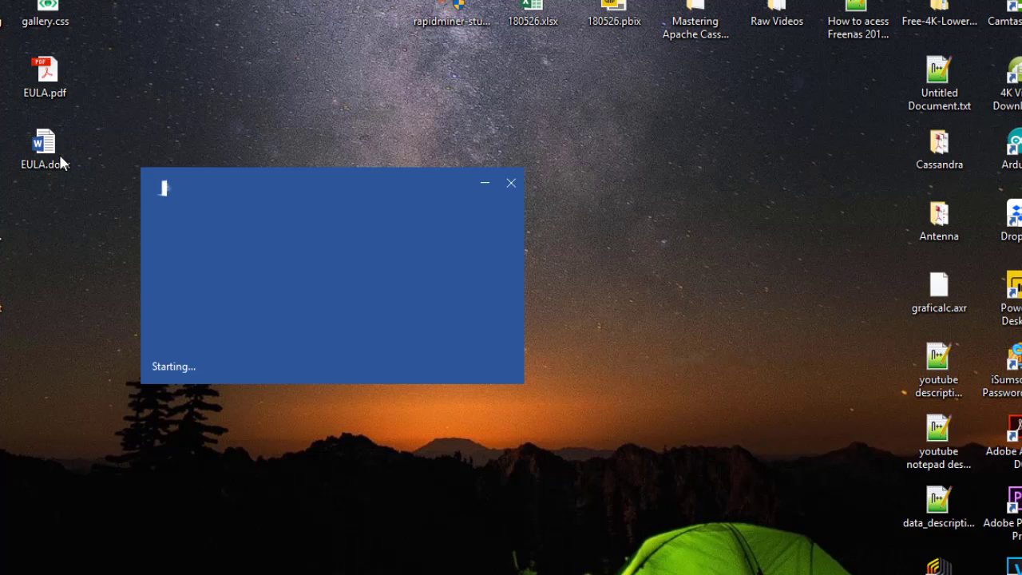